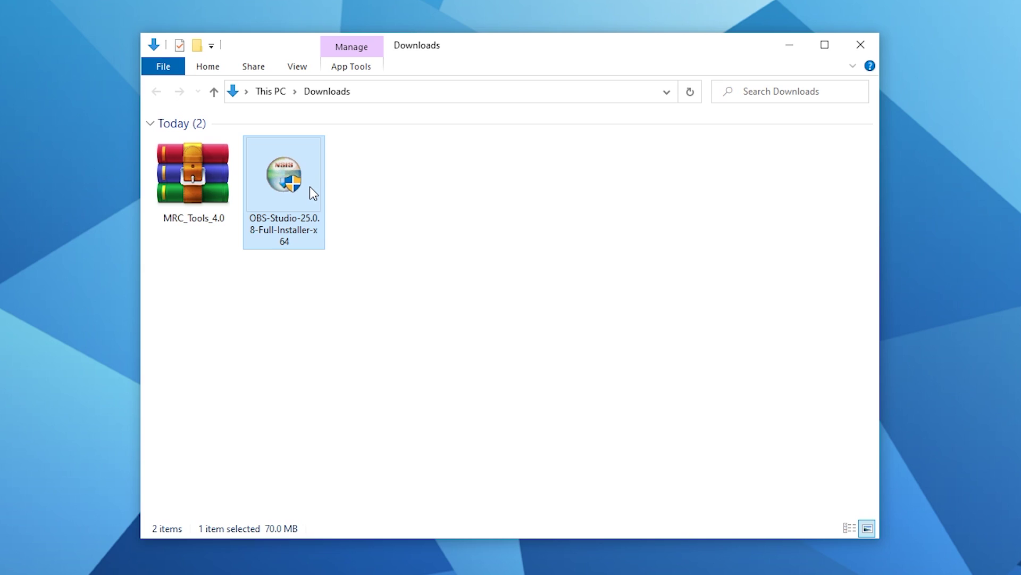
Launch the OBS Studio installer, extract MRC_Tools_4.0 into Downloads, and open the extracted folder.
{"action": "left_click", "coordinate": [539, 391]}
{"action": "double_click", "coordinate": [272, 196]}
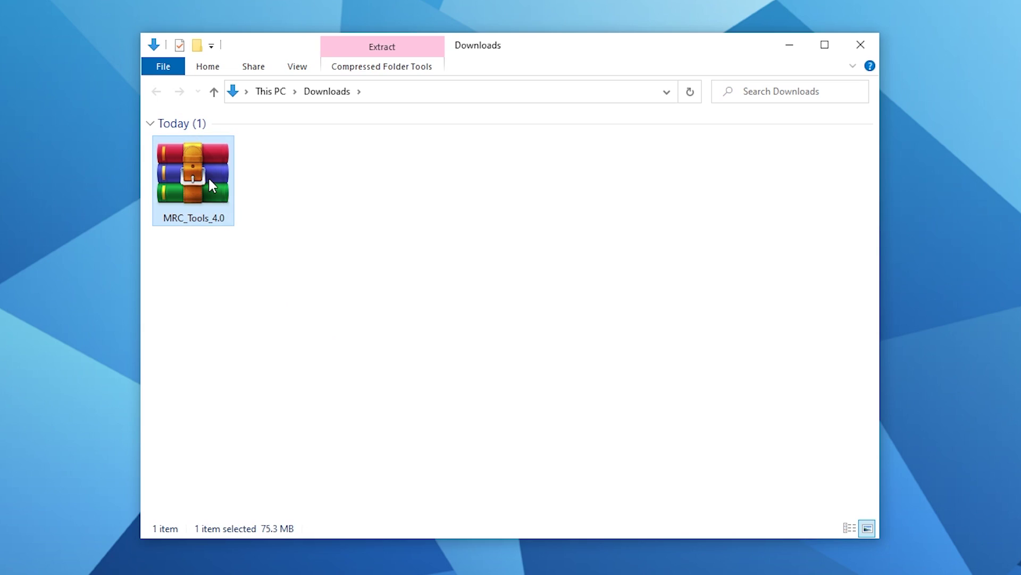
{"action": "right_click", "coordinate": [209, 176]}
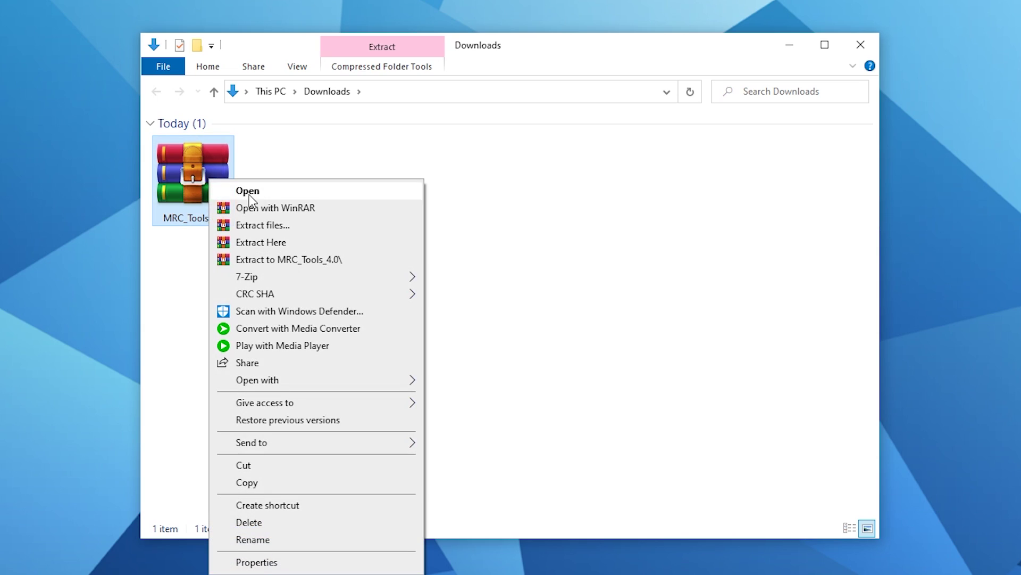
{"action": "left_click", "coordinate": [305, 242]}
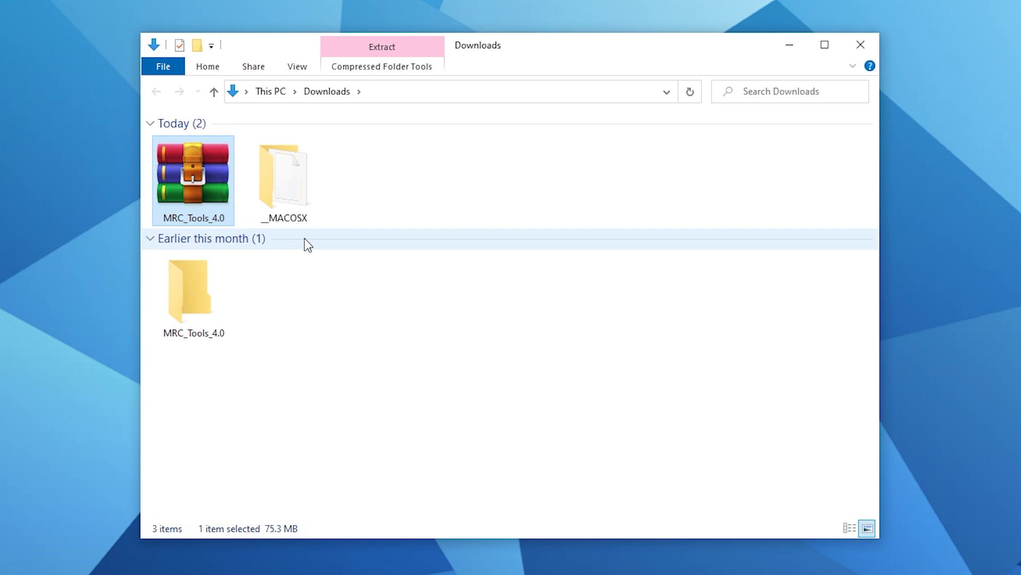
{"action": "double_click", "coordinate": [206, 301]}
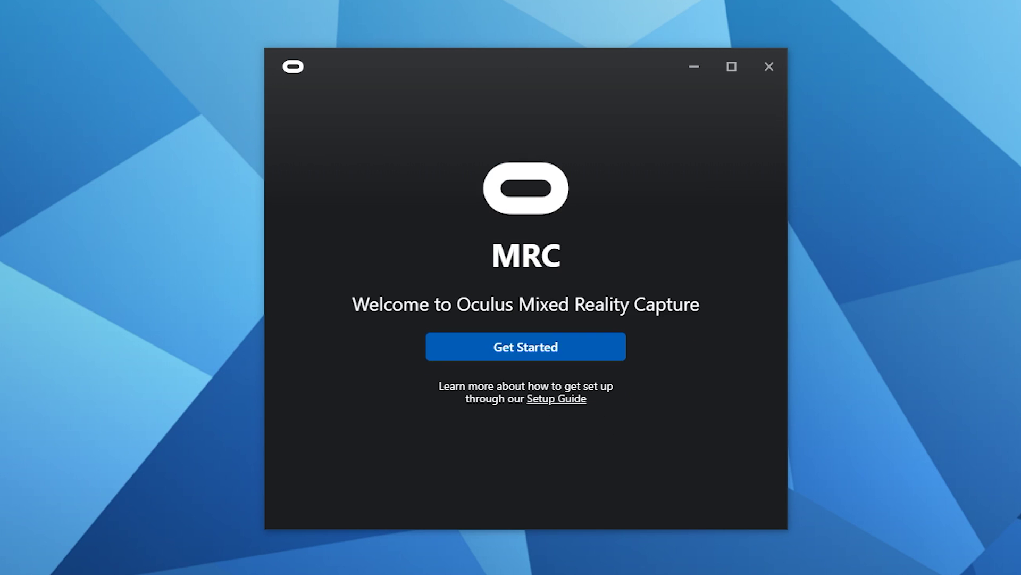
Start setup, agree to the terms, and pick the Quest headset card.
{"action": "left_click", "coordinate": [526, 346]}
{"action": "left_click", "coordinate": [740, 513]}
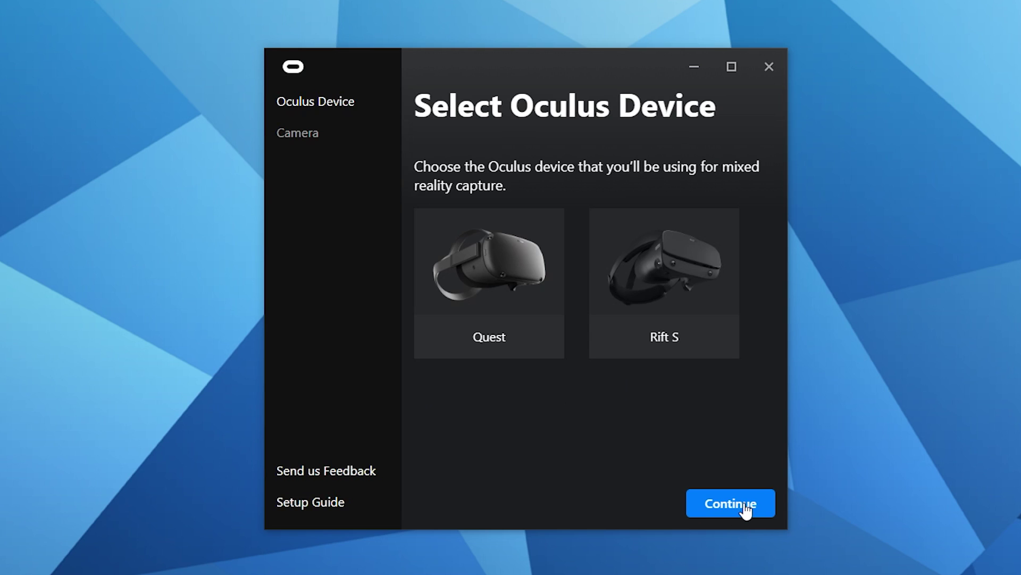
{"action": "left_click", "coordinate": [482, 284]}
{"action": "left_click", "coordinate": [723, 502]}
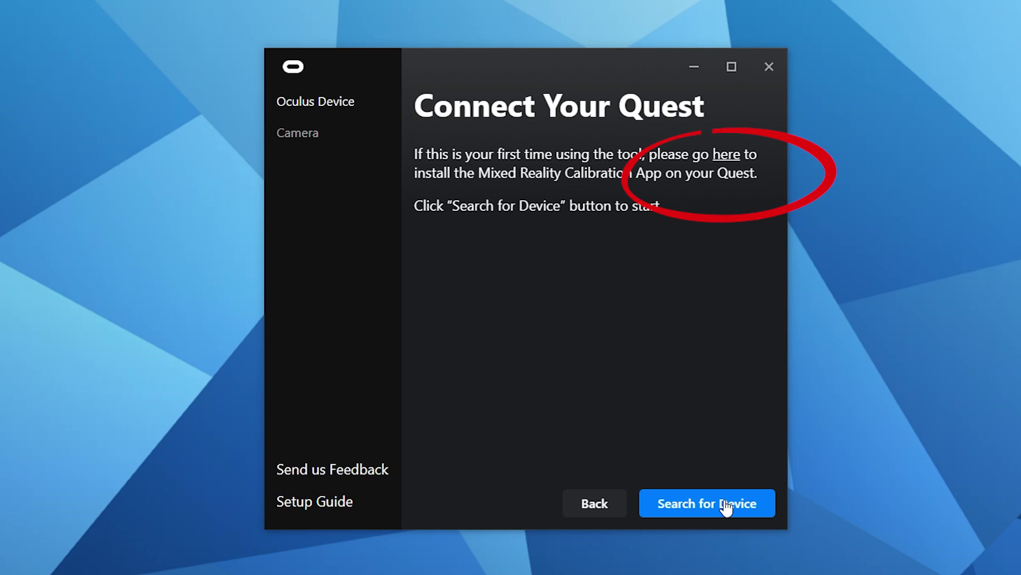
Claim the free Mixed Reality Capture app from its Oculus Store page.
{"action": "left_click", "coordinate": [727, 156]}
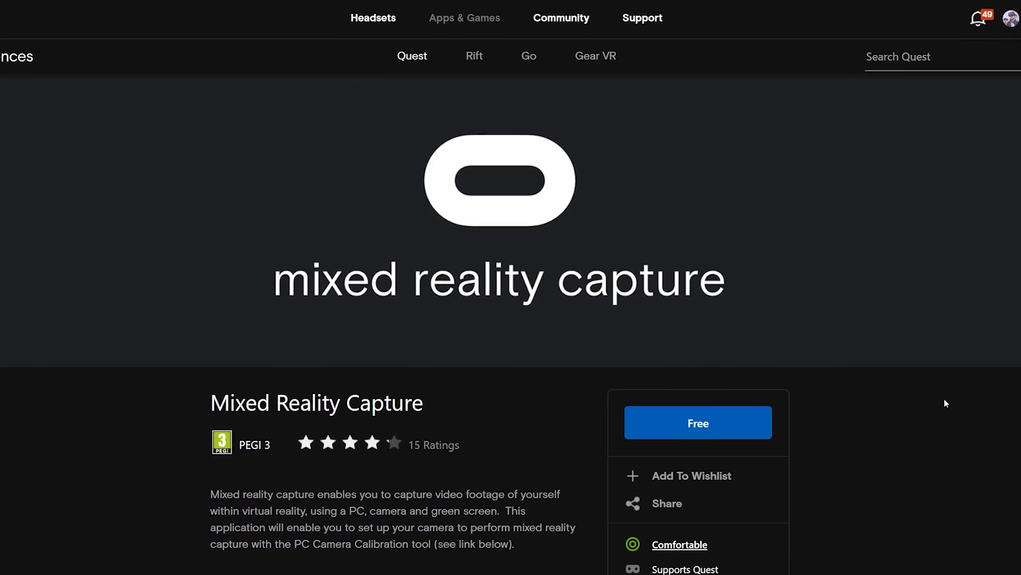
{"action": "left_click", "coordinate": [699, 419]}
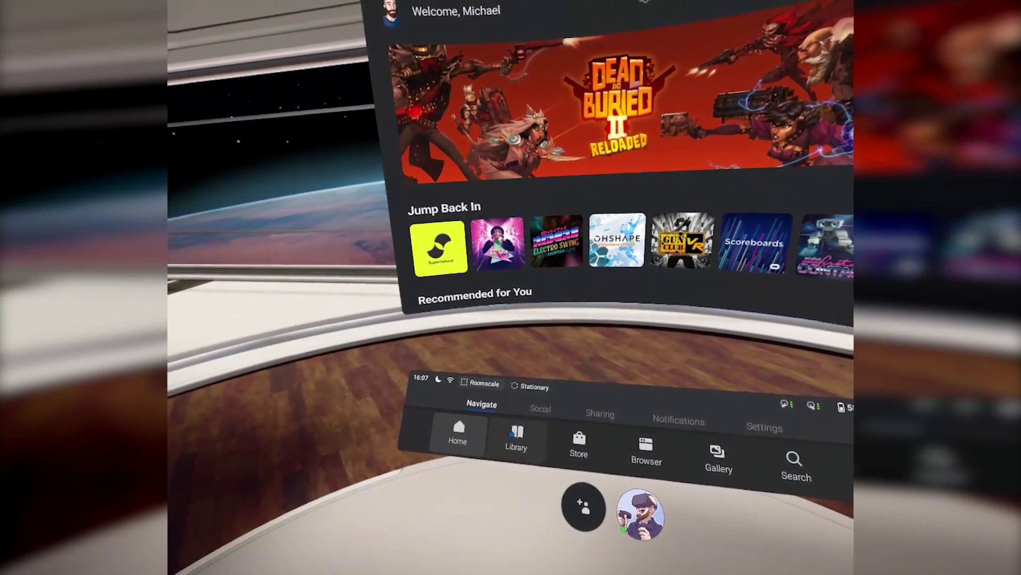
Launch Mixed Reality Capture from the Quest Library, dismissing the update warning.
{"action": "left_click", "coordinate": [516, 439]}
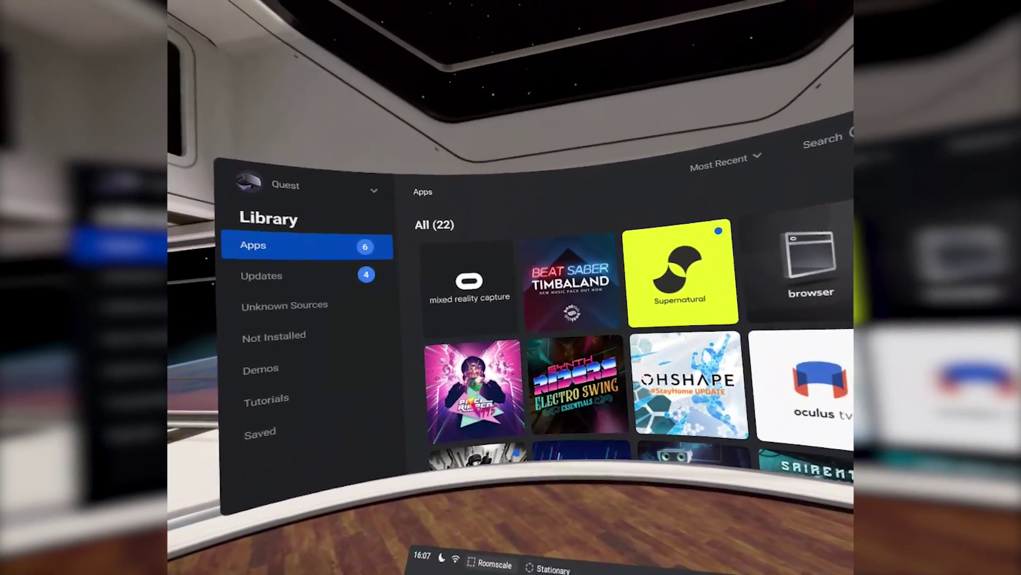
{"action": "mouse_move", "coordinate": [471, 277]}
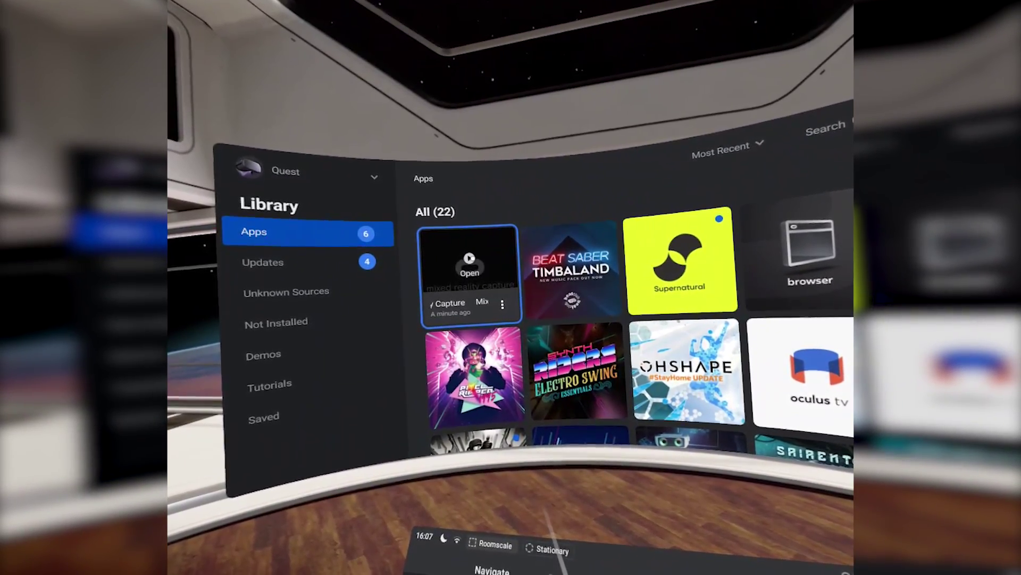
{"action": "left_click", "coordinate": [467, 261]}
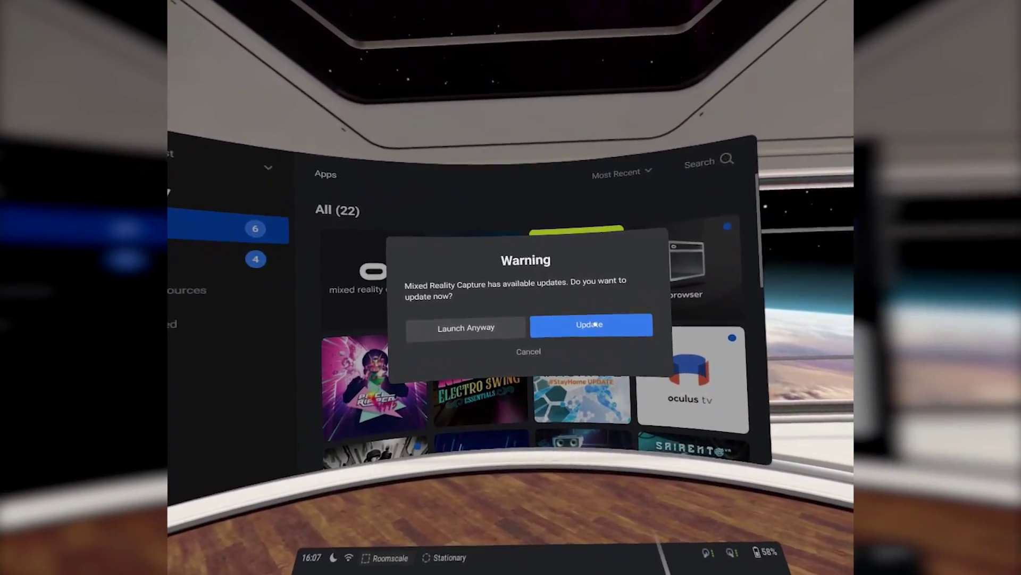
{"action": "left_click", "coordinate": [595, 324]}
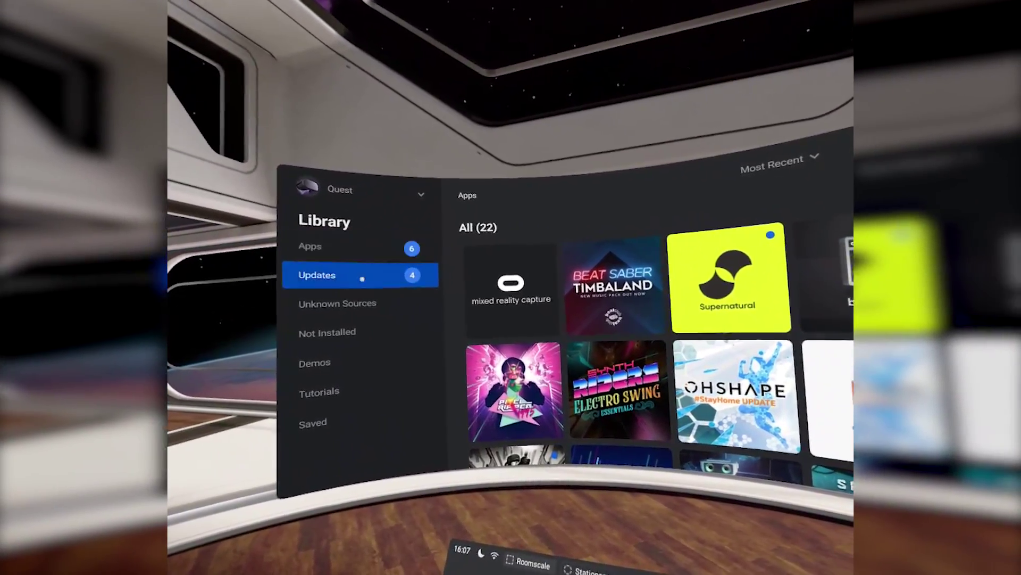
{"action": "left_click", "coordinate": [341, 269]}
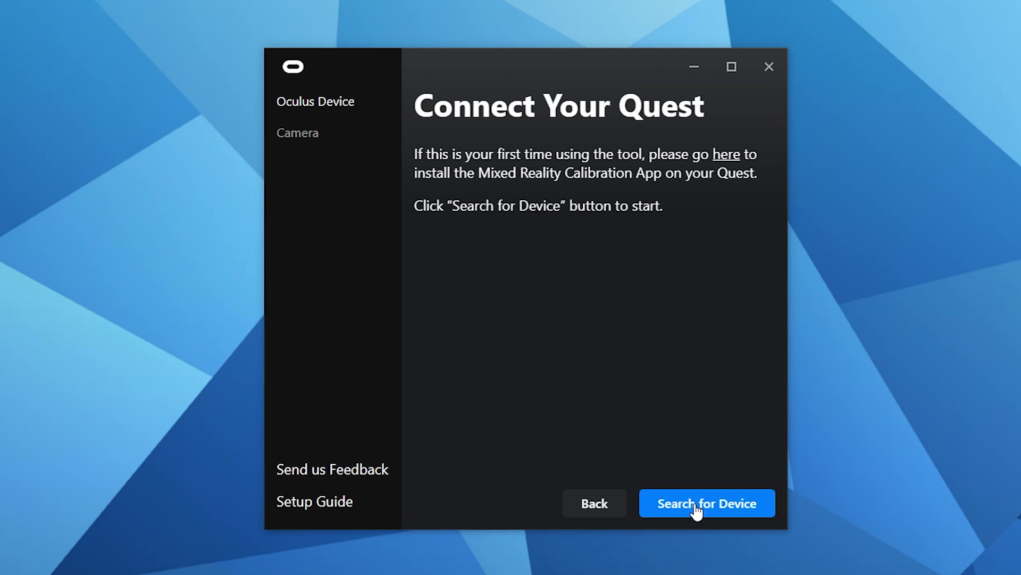
Connect to the Quest headset by entering its IP address manually.
{"action": "left_click", "coordinate": [697, 511]}
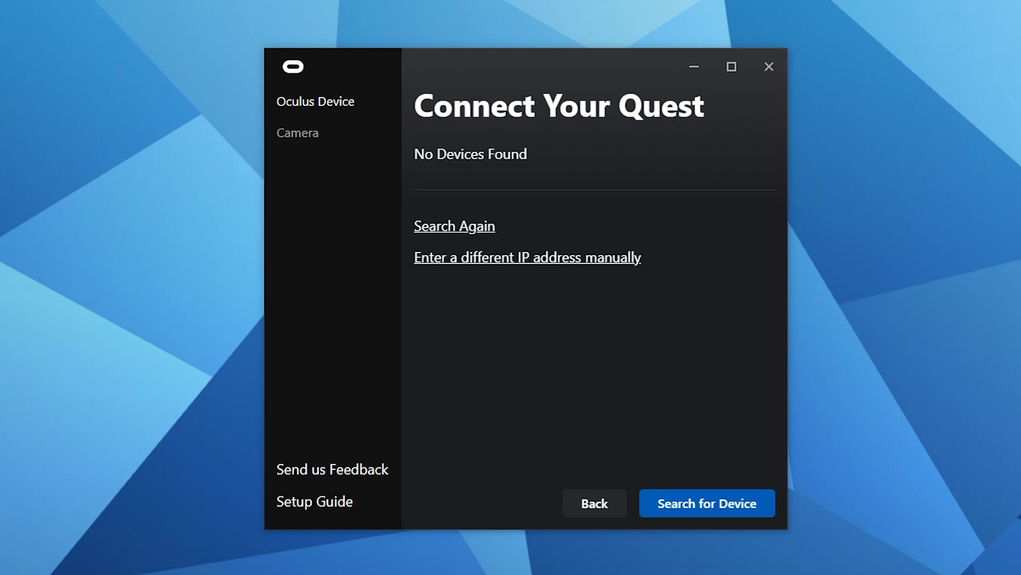
{"action": "left_click", "coordinate": [568, 261]}
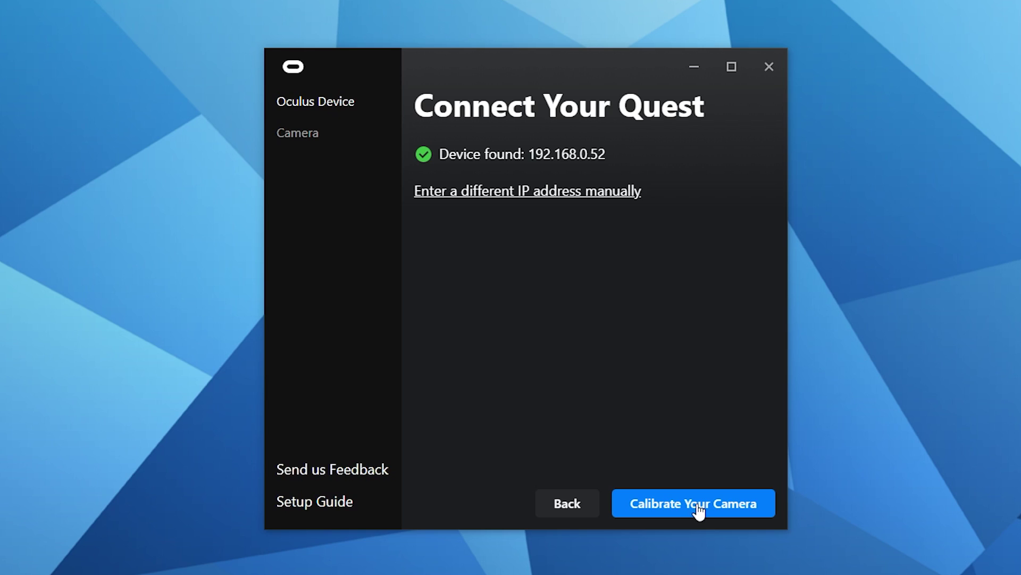
{"action": "left_click", "coordinate": [698, 509]}
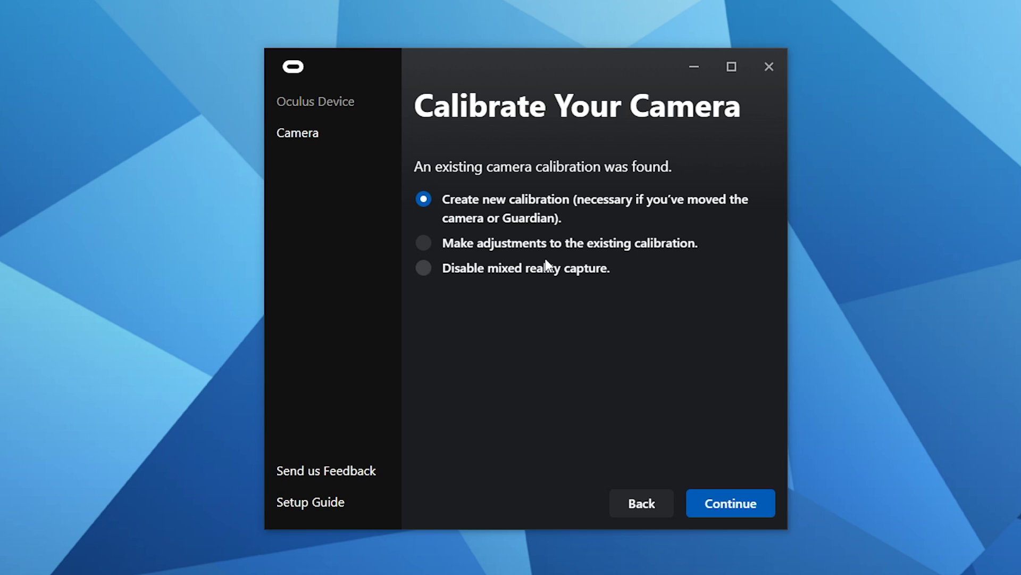
Create a new calibration using Game Capture HD60 S+ (0fd9:006a) as the current camera.
{"action": "left_click", "coordinate": [744, 503]}
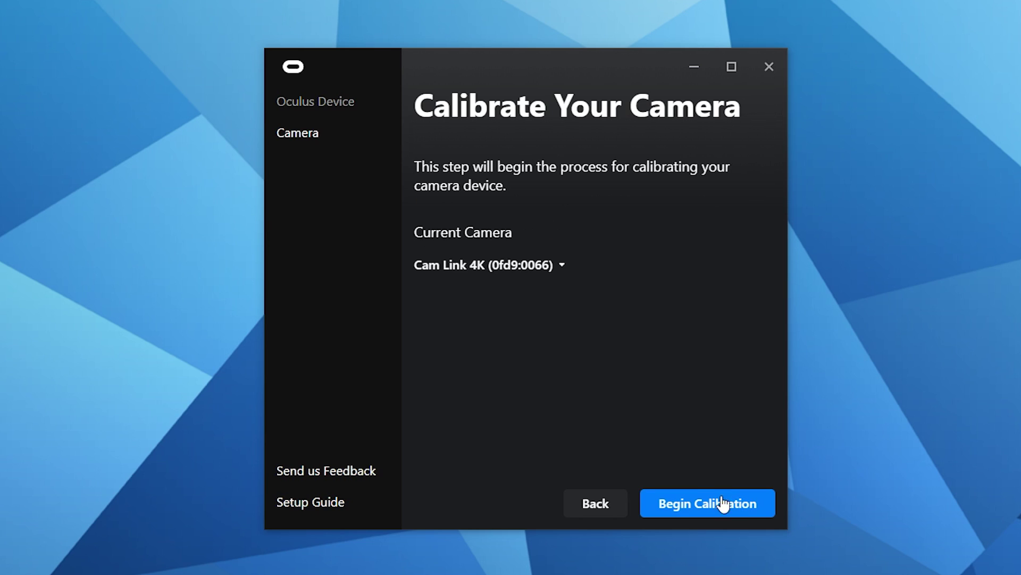
{"action": "left_click", "coordinate": [542, 266]}
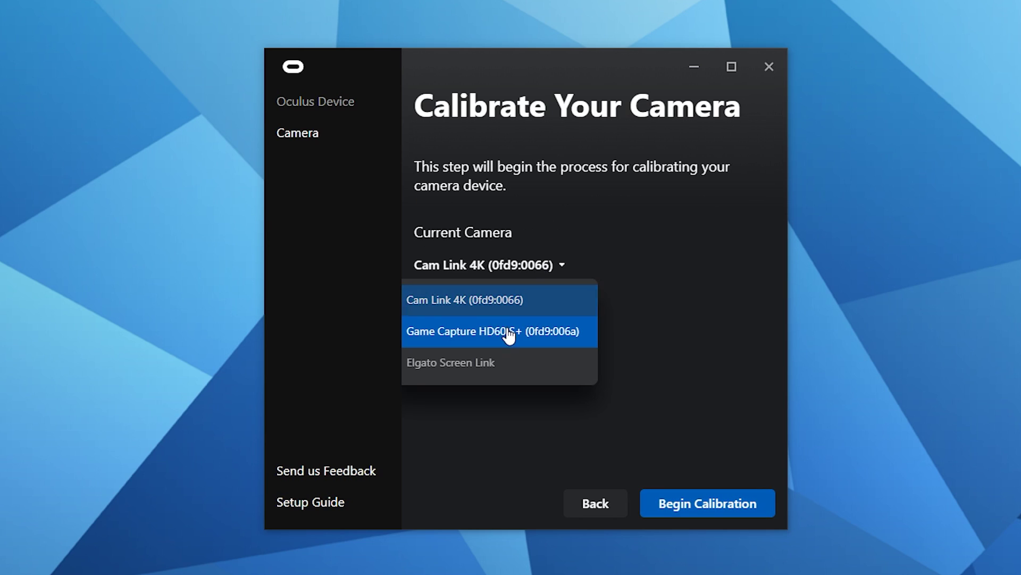
{"action": "left_click", "coordinate": [540, 333]}
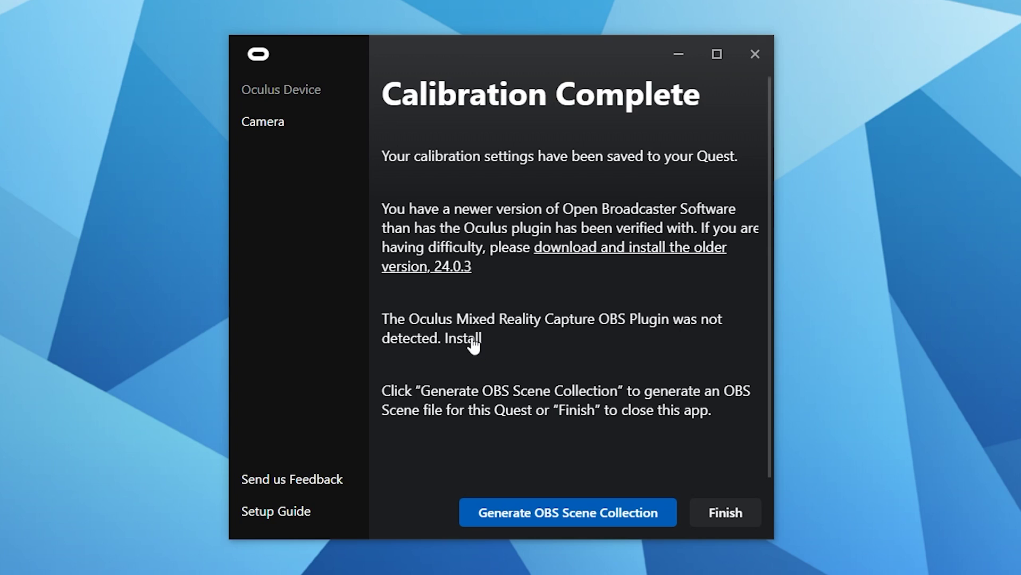
Install the Oculus MRC plugin for OBS and save the scene collection as Quest MRC in Documents.
{"action": "left_click", "coordinate": [473, 339]}
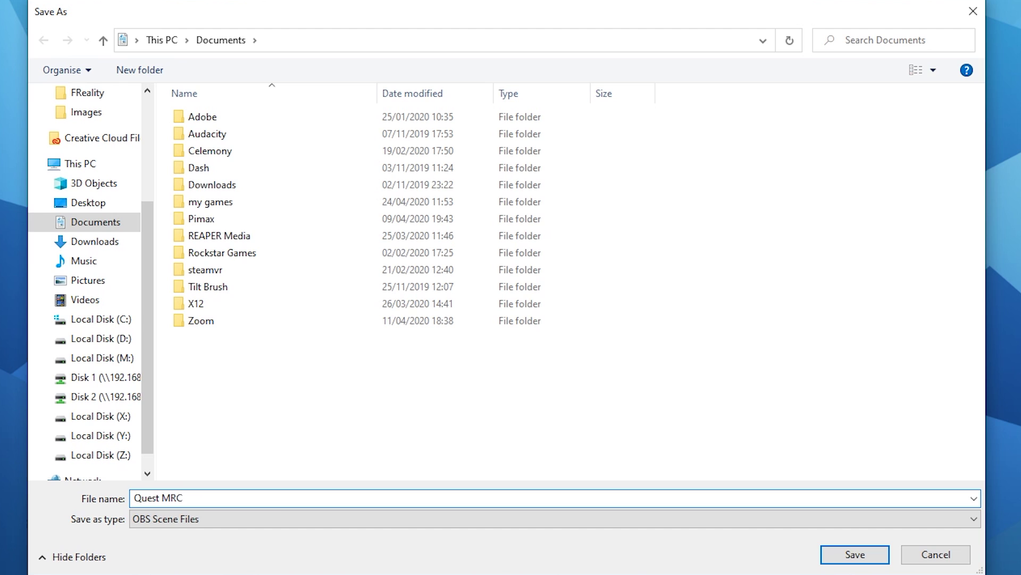
{"action": "left_click", "coordinate": [850, 556]}
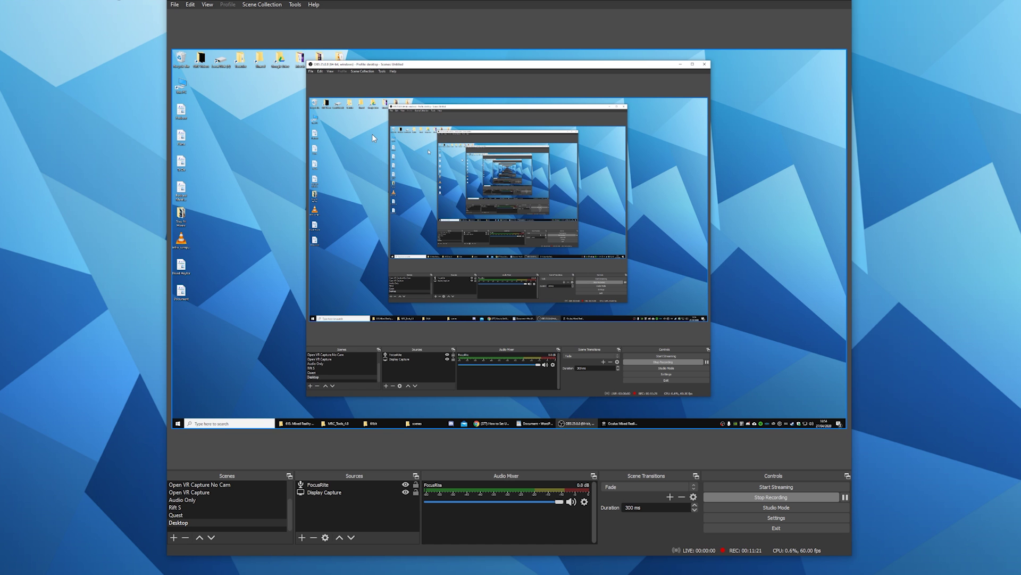
Import the Quest MRC scene collection file from Documents.
{"action": "left_click", "coordinate": [266, 6]}
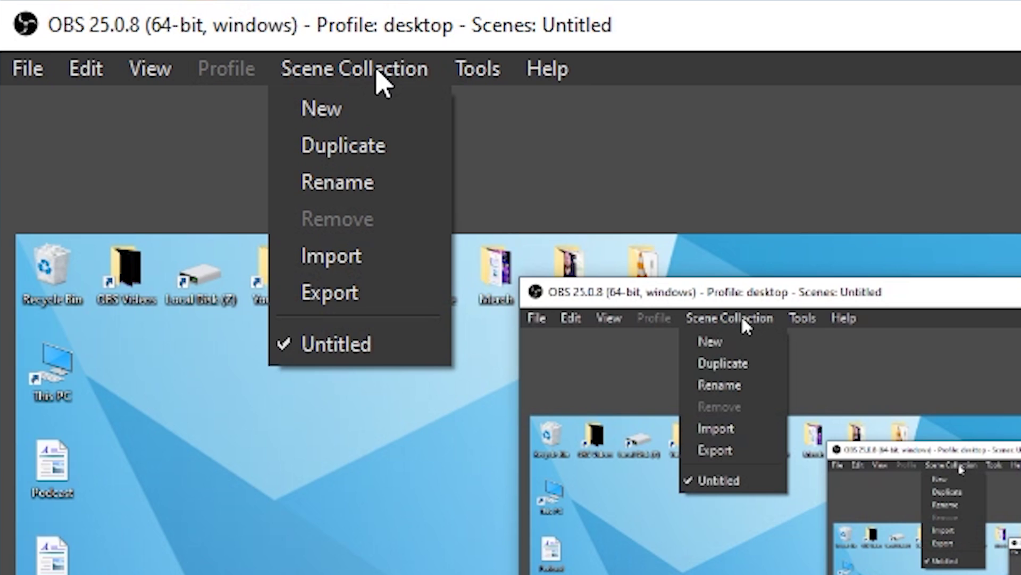
{"action": "left_click", "coordinate": [372, 256]}
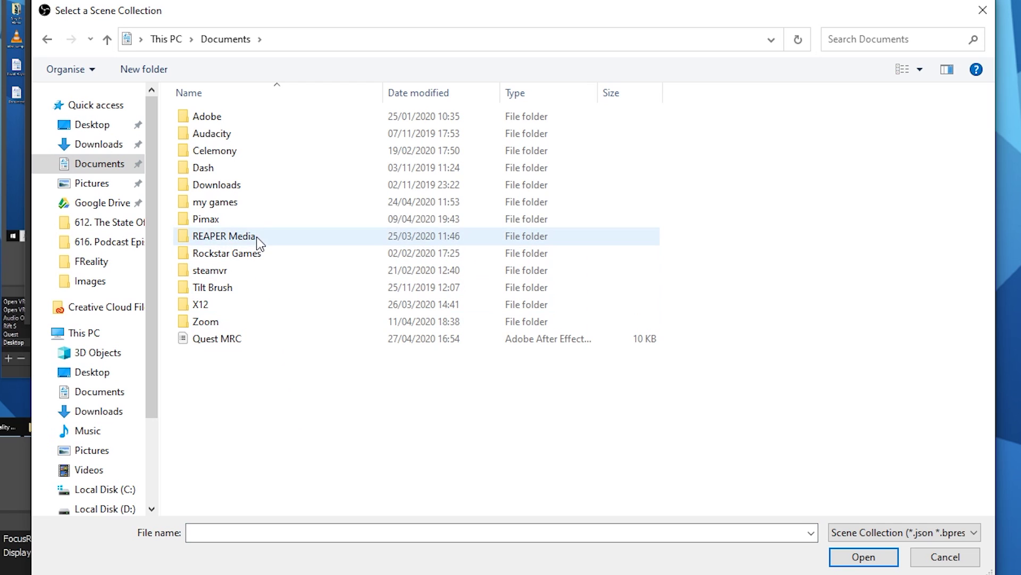
{"action": "double_click", "coordinate": [254, 339]}
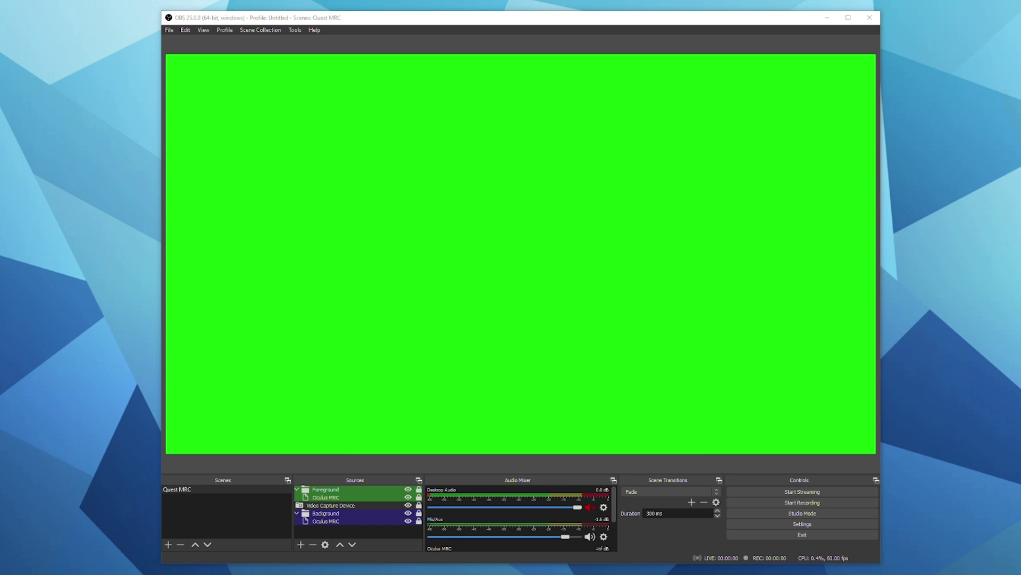
Switch on the Chroma Key filter for the Video Capture Device source and review its settings.
{"action": "left_click", "coordinate": [272, 29]}
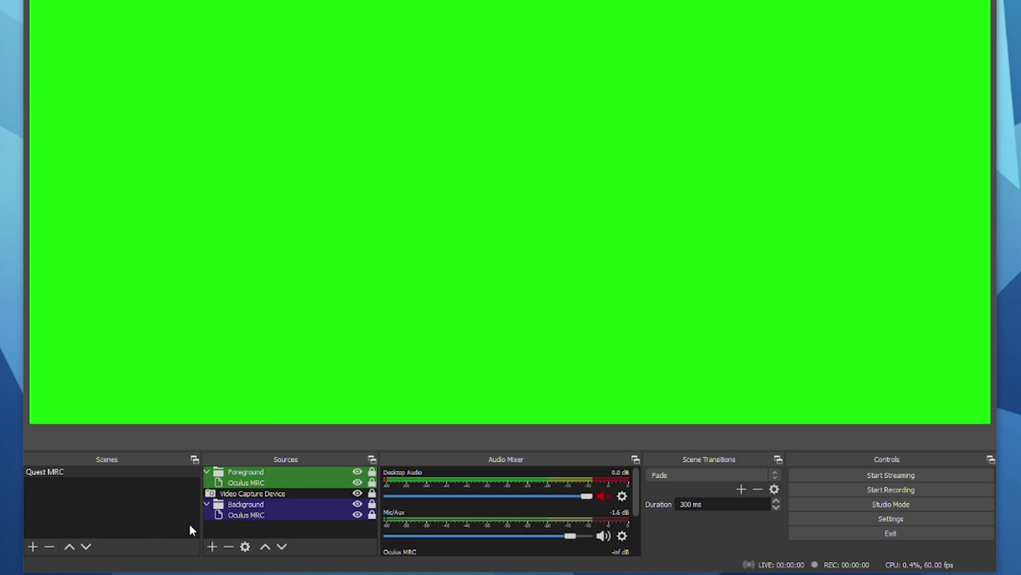
{"action": "double_click", "coordinate": [286, 489]}
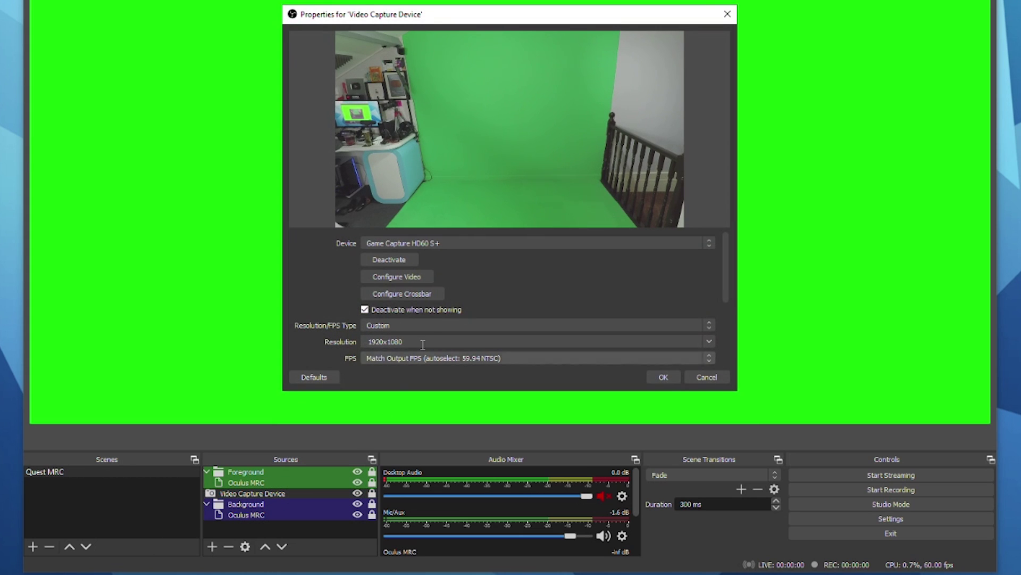
{"action": "key", "text": "Escape"}
{"action": "right_click", "coordinate": [287, 493]}
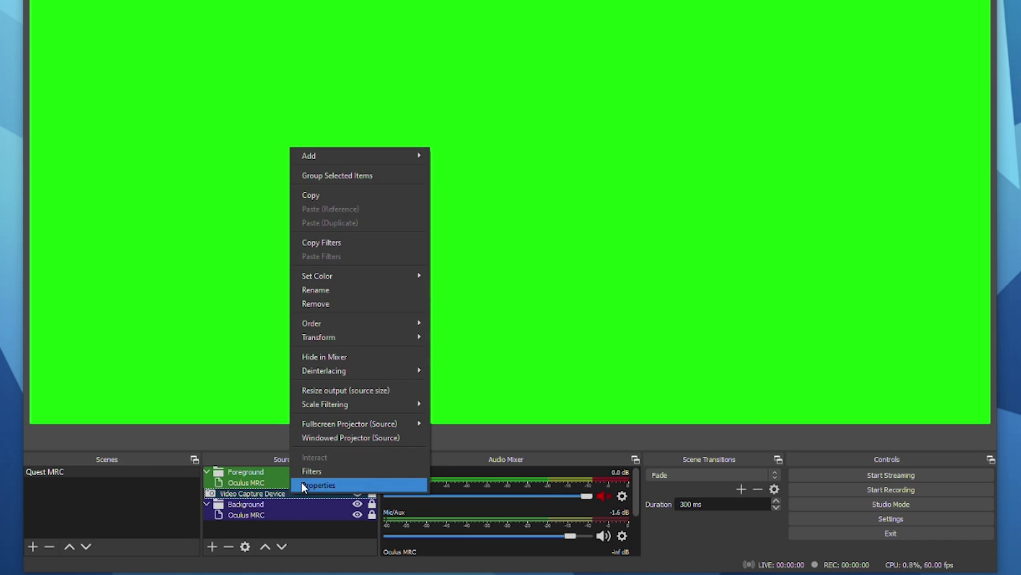
{"action": "left_click", "coordinate": [330, 472]}
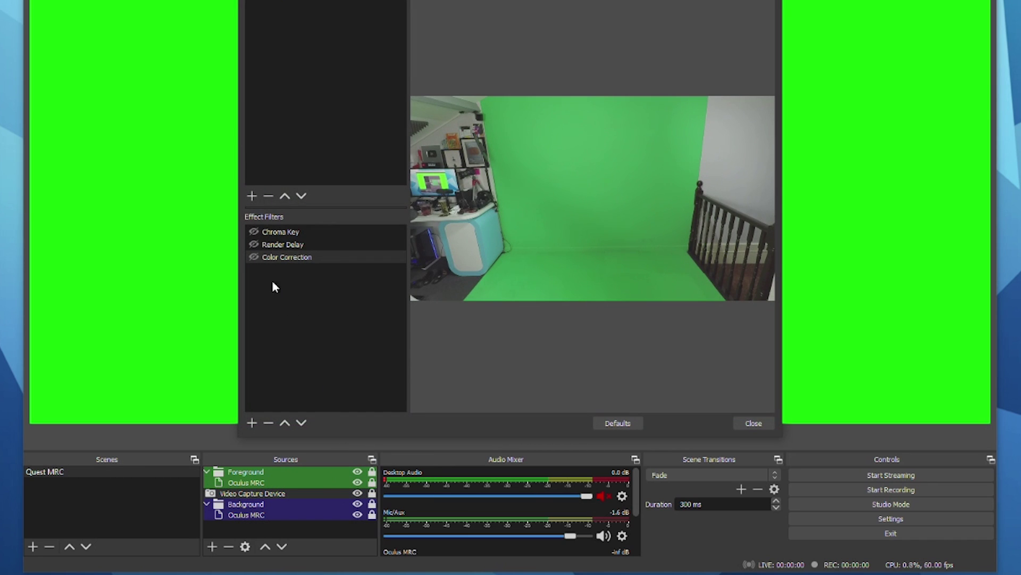
{"action": "left_click", "coordinate": [254, 232]}
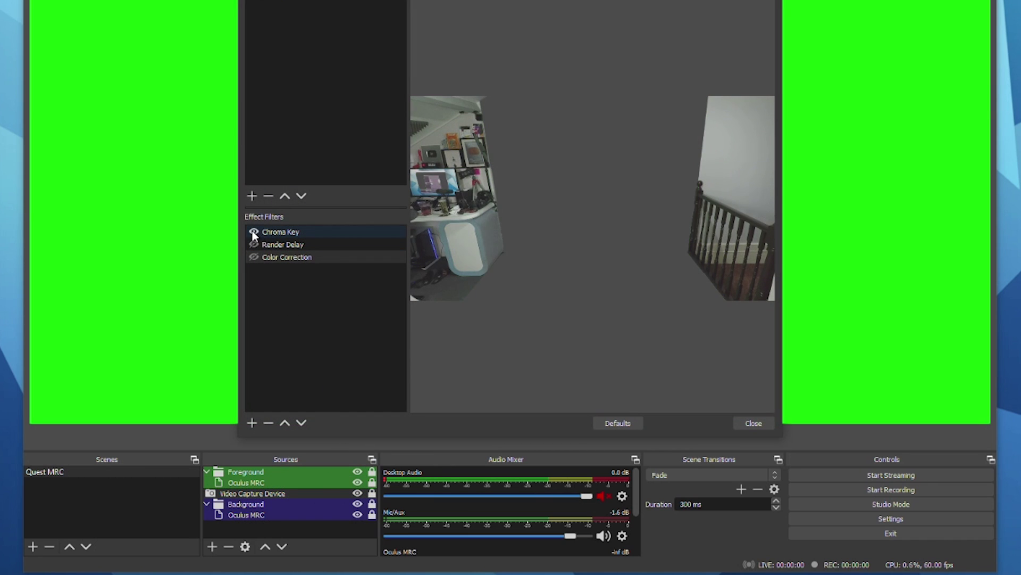
{"action": "left_click", "coordinate": [300, 230]}
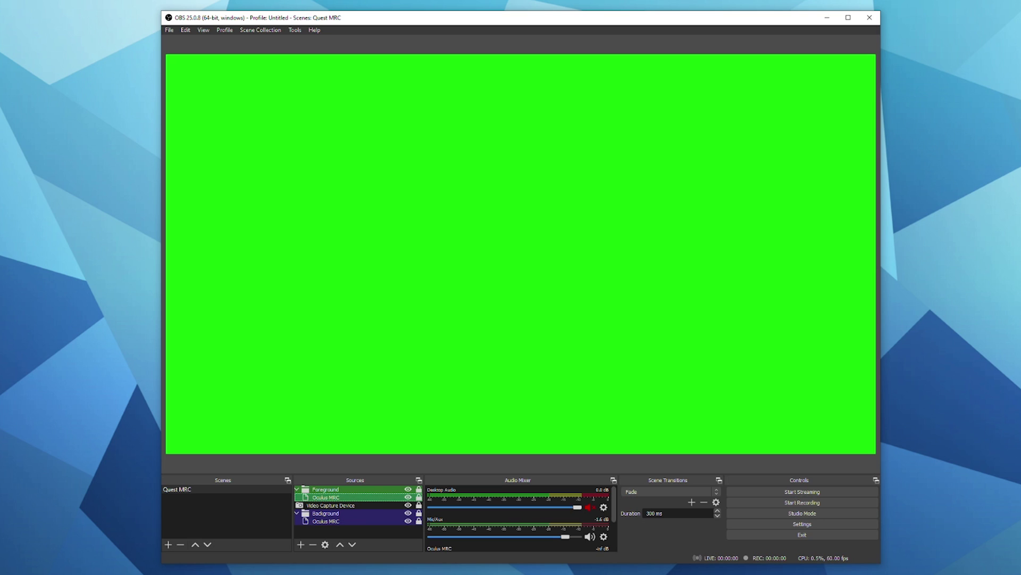
Switch on the Video Capture Device's Render Delay filter and confirm its 20 ms delay.
{"action": "double_click", "coordinate": [343, 499]}
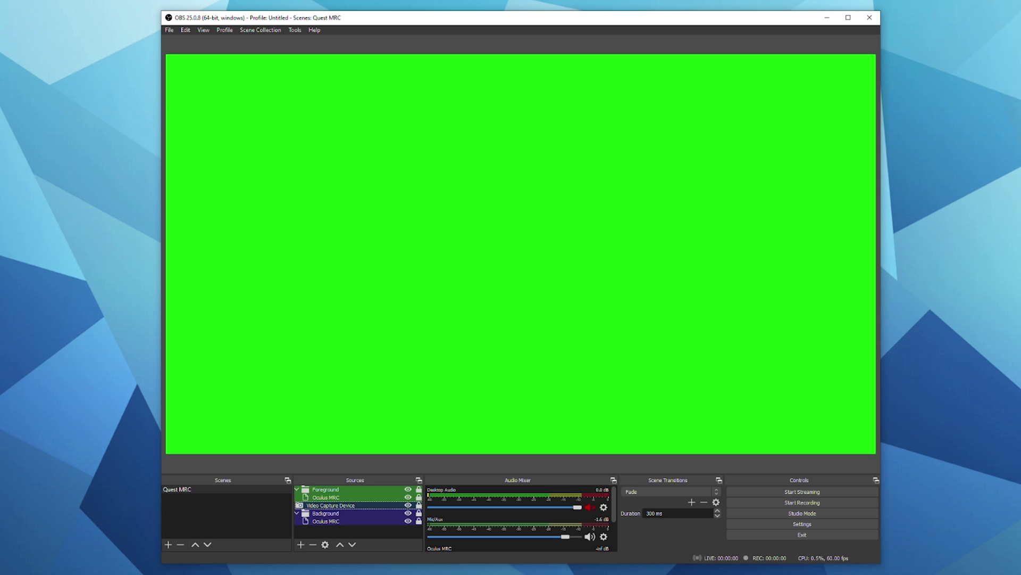
{"action": "right_click", "coordinate": [338, 508]}
{"action": "left_click", "coordinate": [362, 492]}
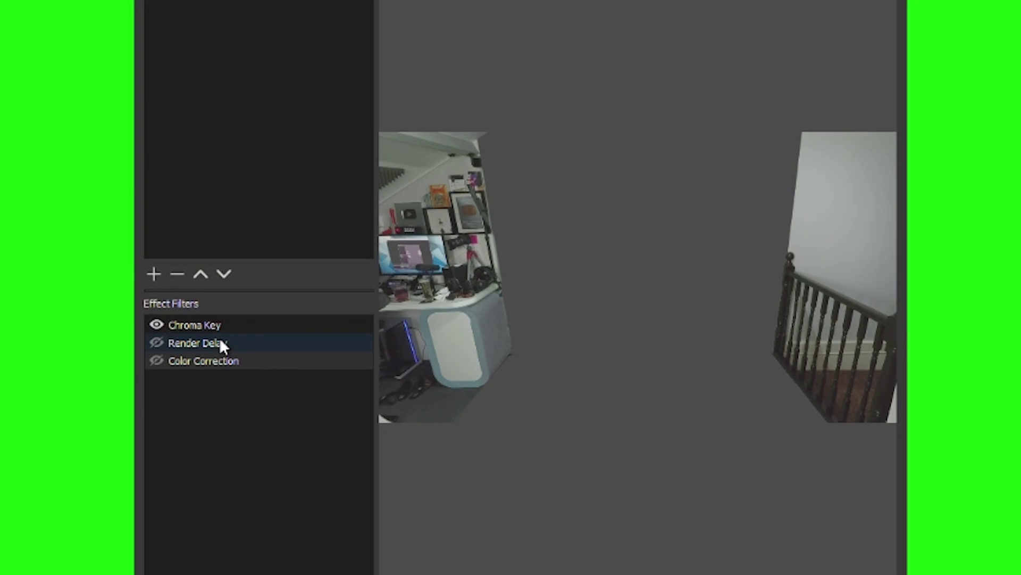
{"action": "left_click", "coordinate": [161, 343]}
{"action": "left_click", "coordinate": [222, 343]}
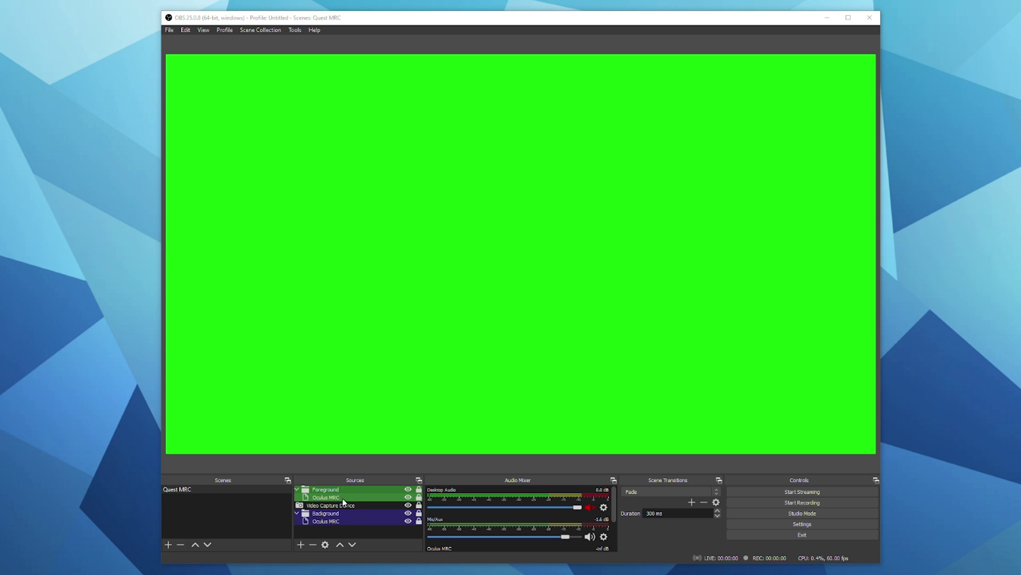
Connect the Oculus MRC source to the MRC-enabled game running on the Quest.
{"action": "double_click", "coordinate": [343, 499]}
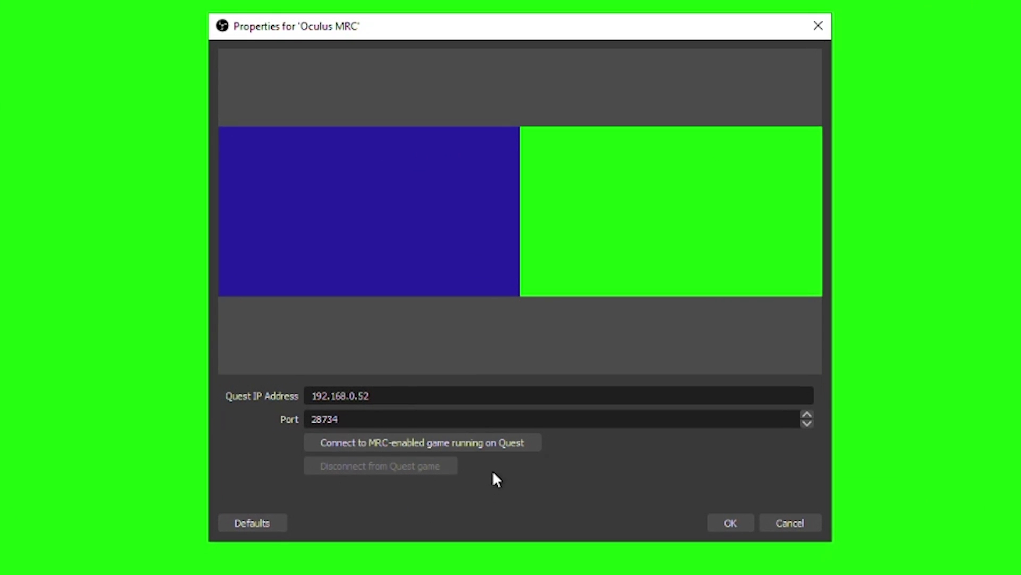
{"action": "left_click", "coordinate": [502, 443]}
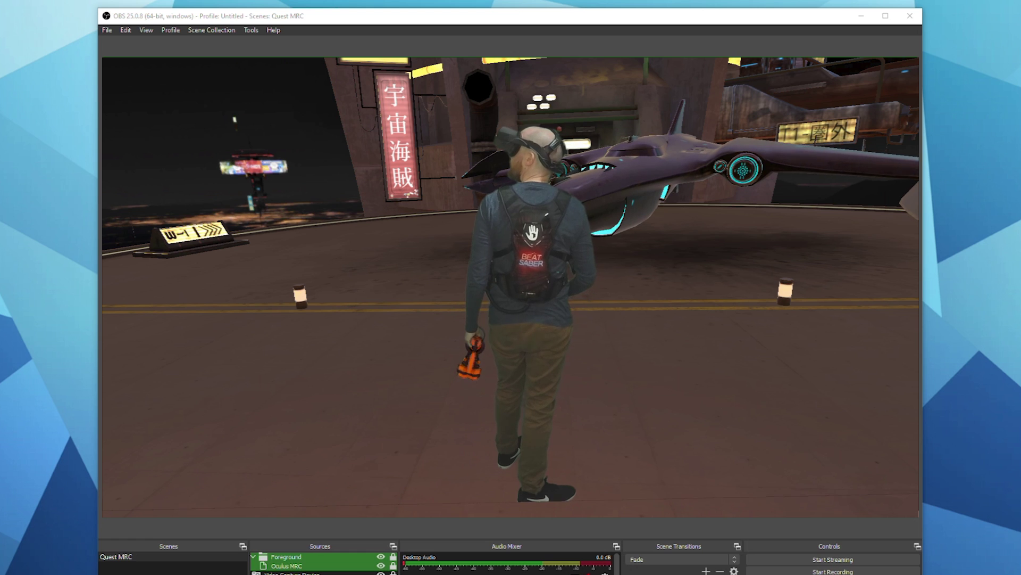